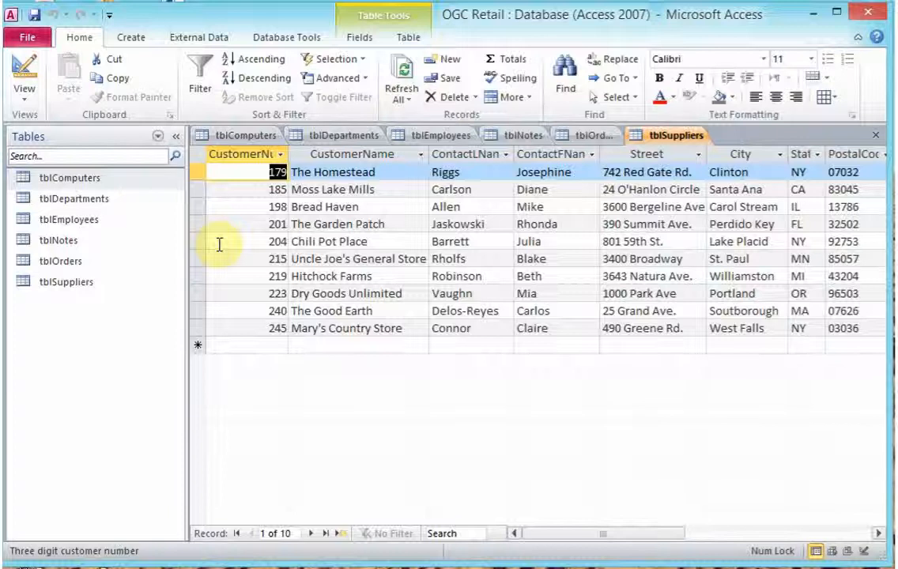
# - Highlight the CustomerName and City columns in the tblSuppliers datasheet to examine them
pyautogui.click(359, 156)
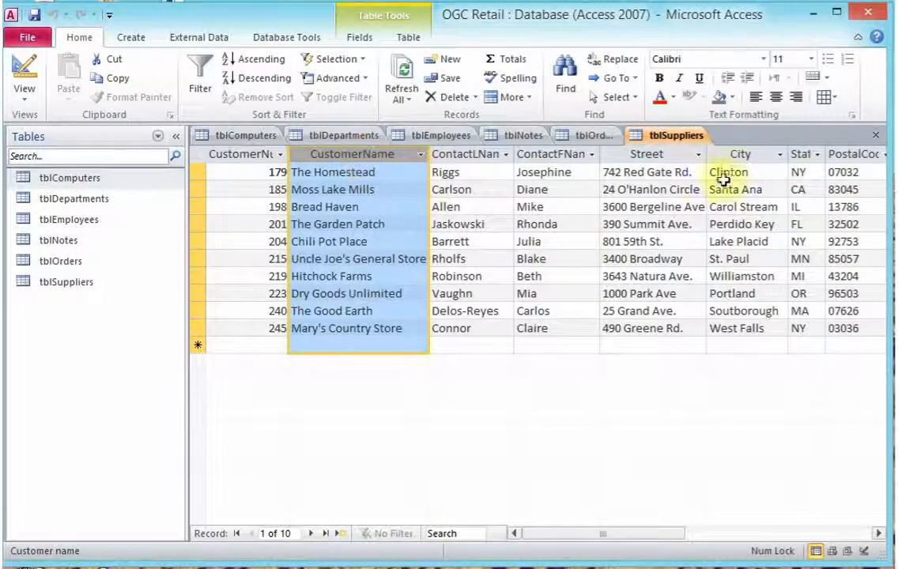
pyautogui.click(741, 156)
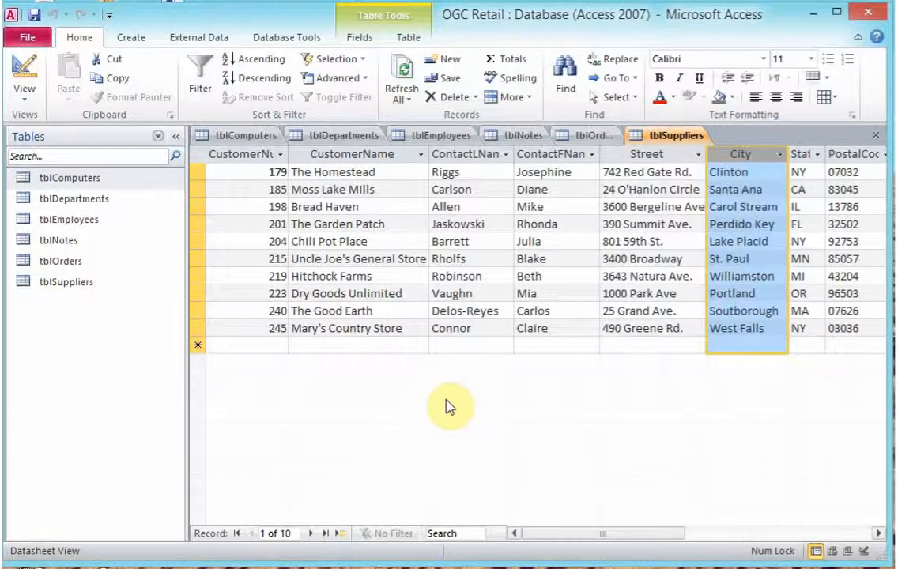
pyautogui.click(393, 157)
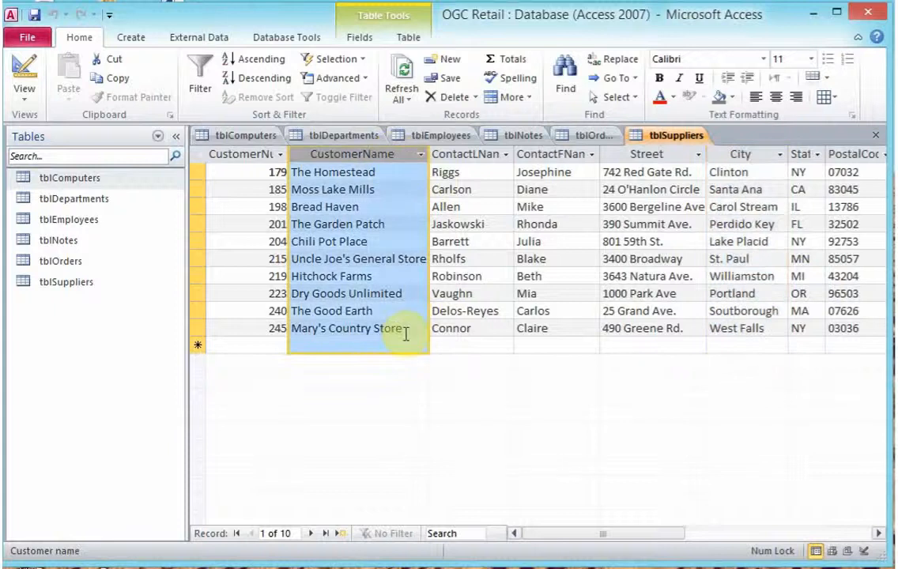
pyautogui.click(741, 154)
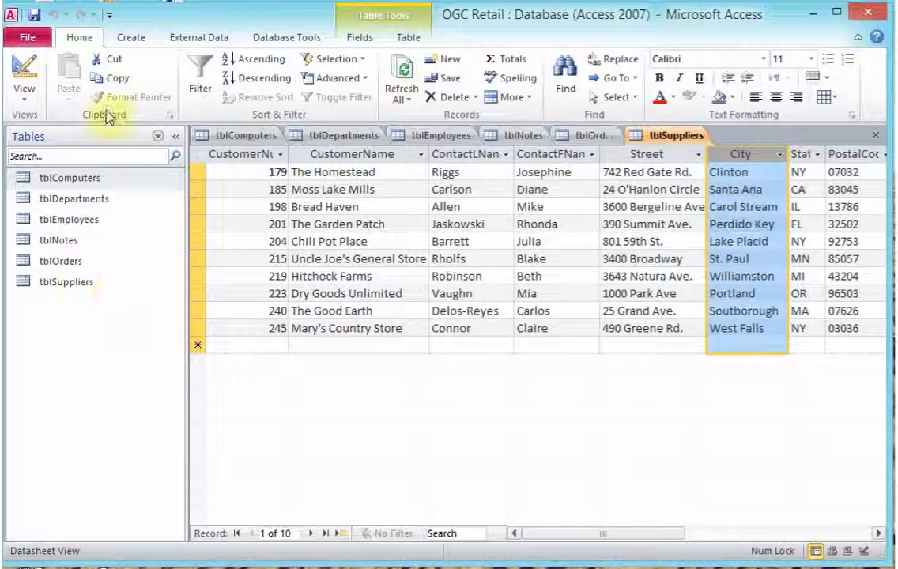
# - Start a new query with the Simple Query Wizard, using the tblEmployees table as its source
pyautogui.click(120, 35)
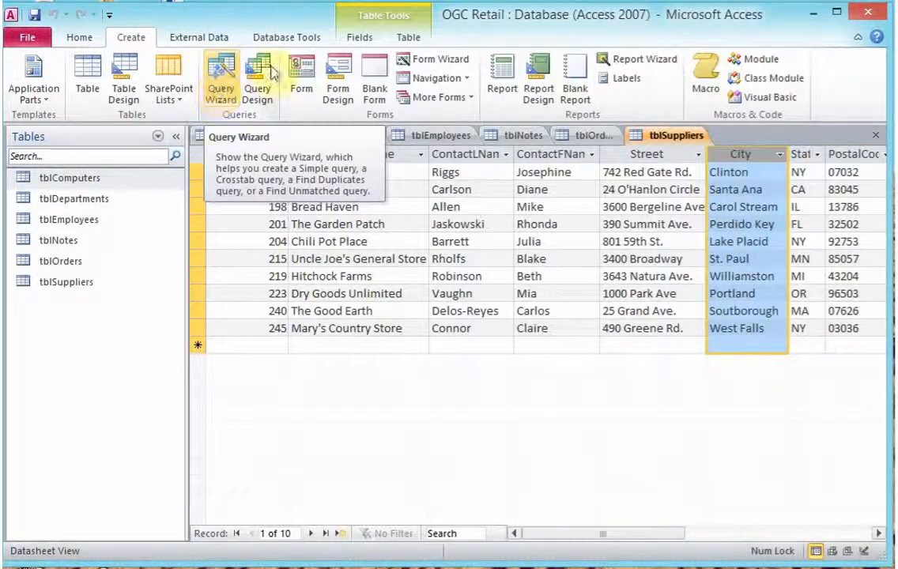
pyautogui.click(220, 93)
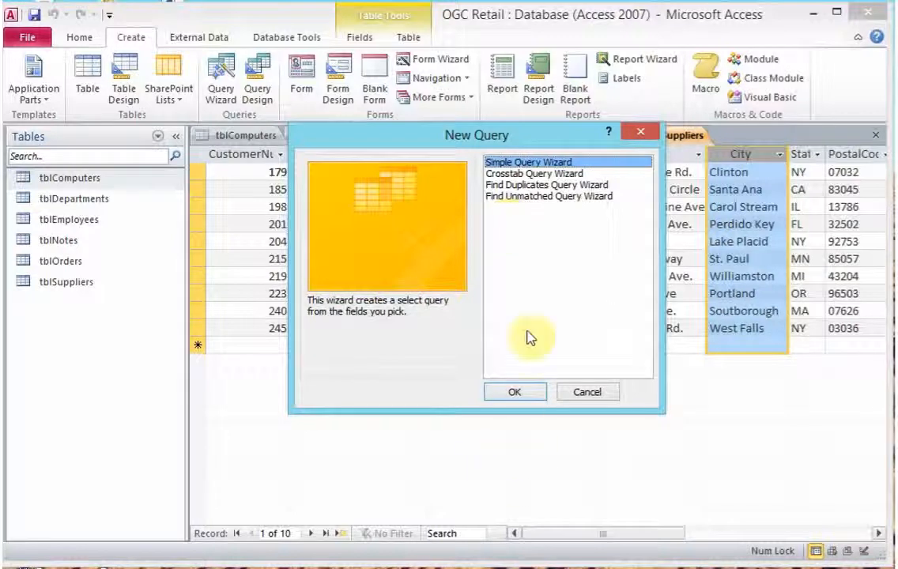
pyautogui.click(513, 391)
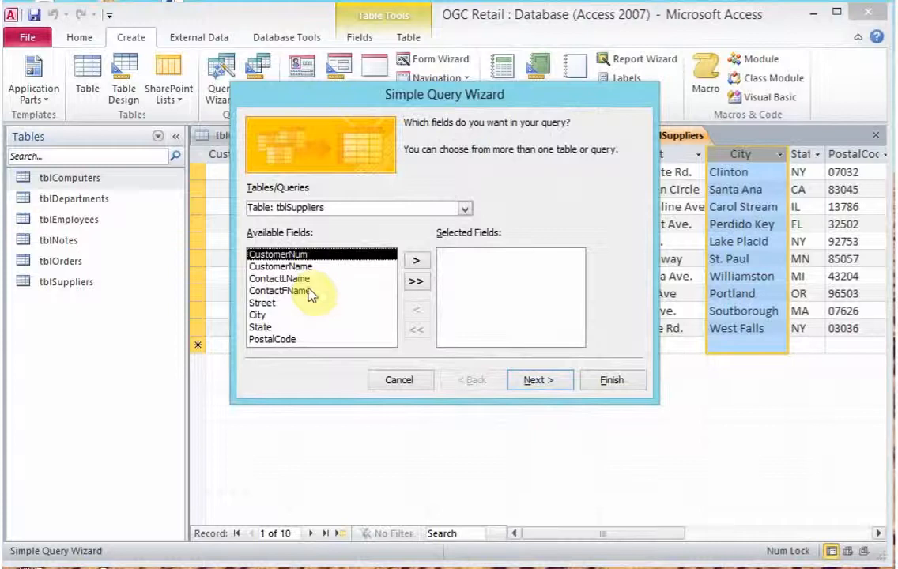
pyautogui.click(467, 209)
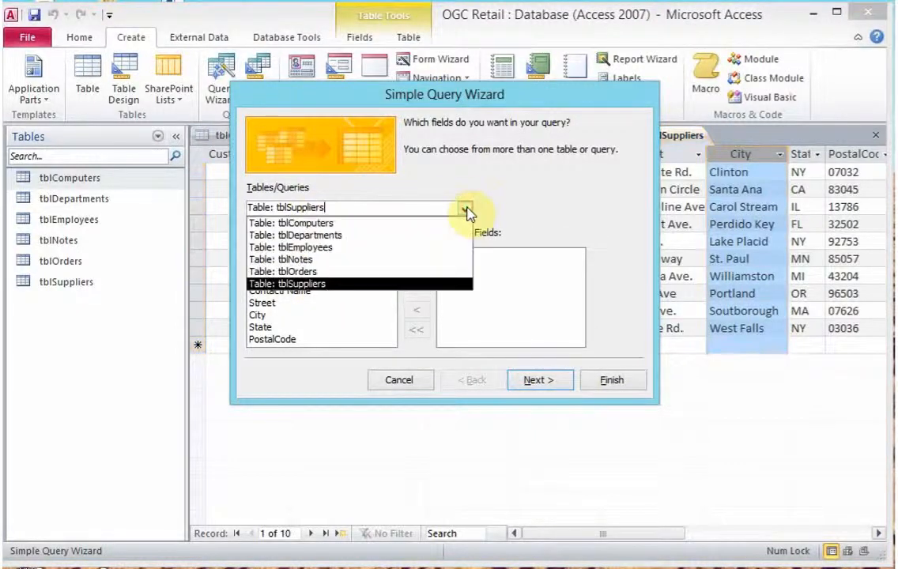
pyautogui.click(400, 247)
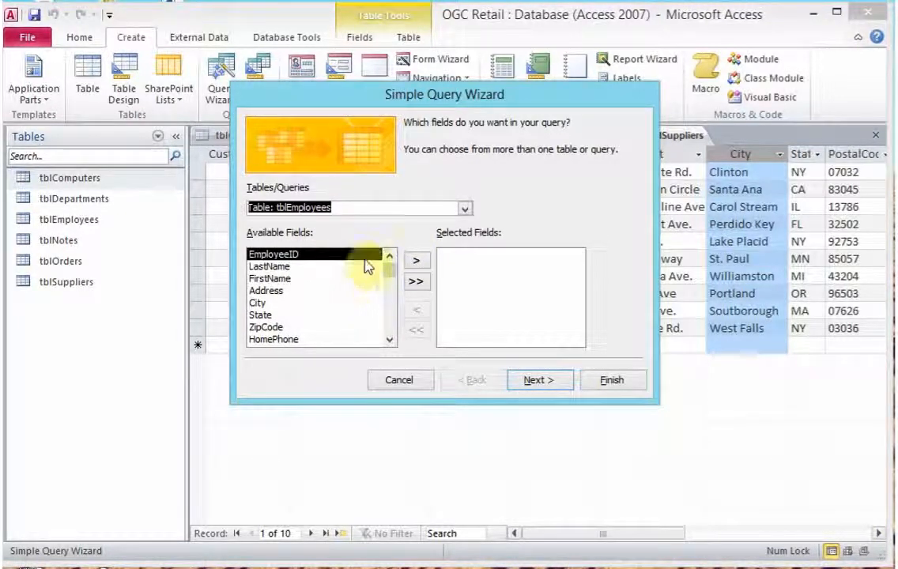
# - Include the EmployeeID and State fields and finish the wizard as tblEmployees Query, opening it to view information
pyautogui.click(415, 264)
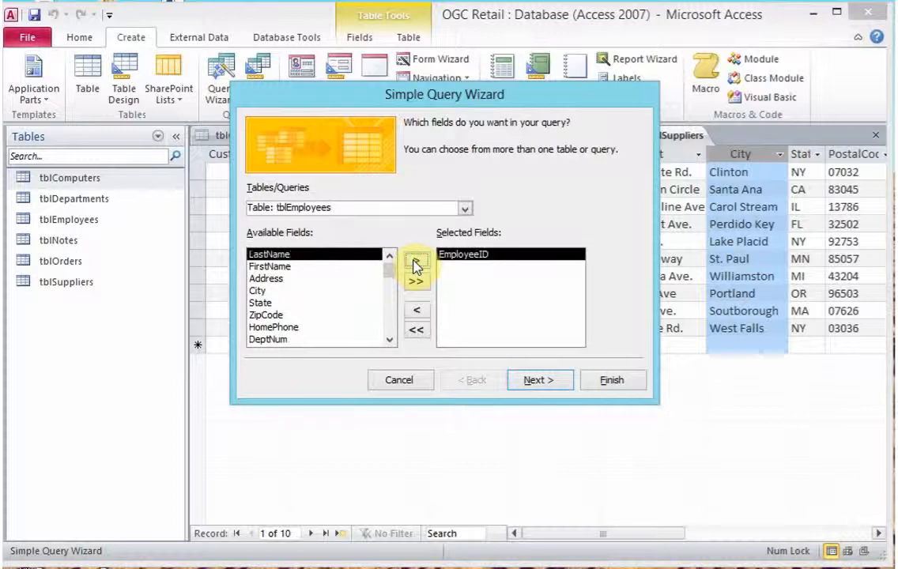
pyautogui.click(389, 340)
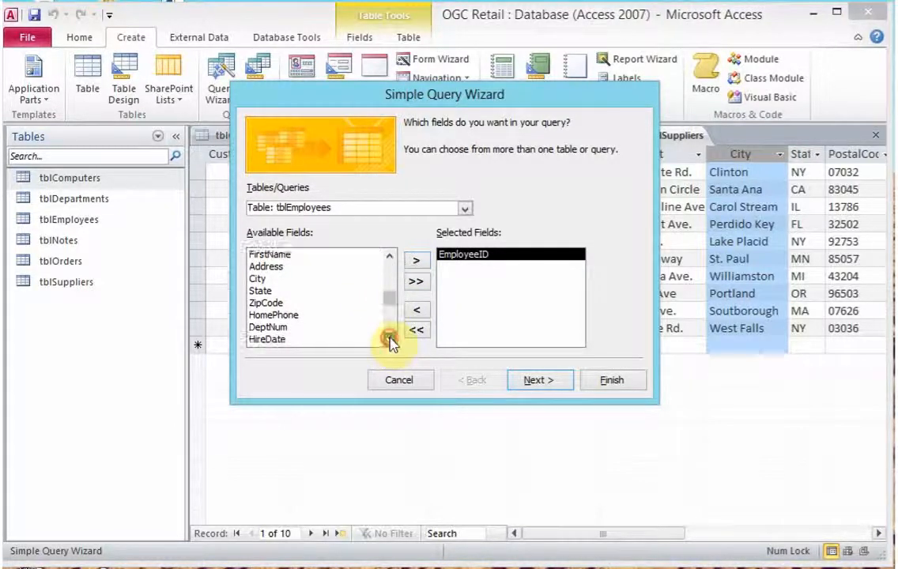
pyautogui.click(389, 341)
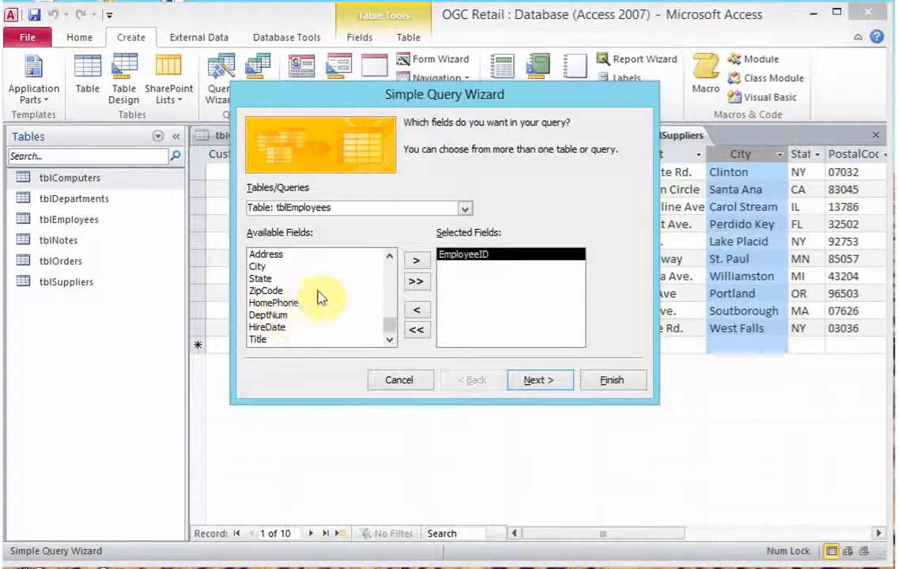
pyautogui.click(266, 280)
pyautogui.click(416, 261)
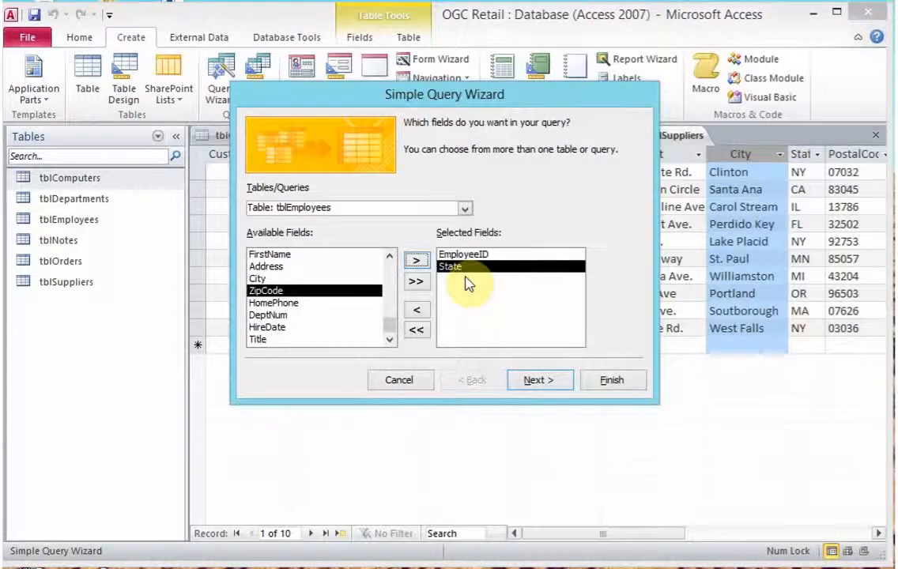
pyautogui.click(540, 381)
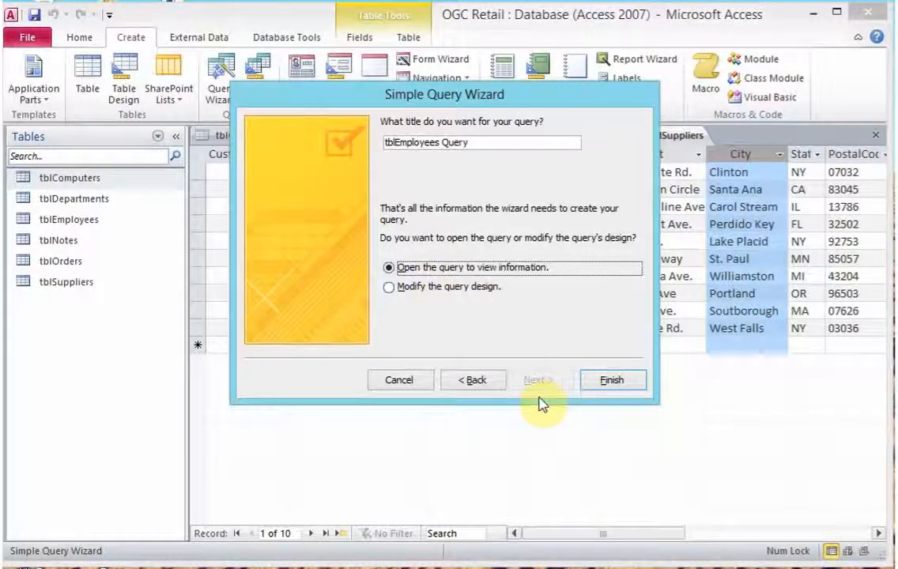
pyautogui.click(606, 382)
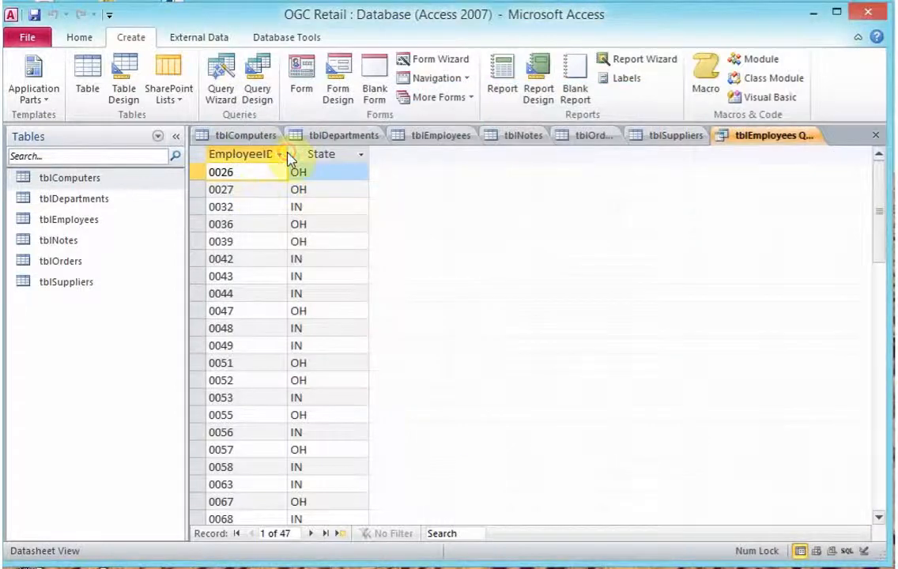
# - Widen the EmployeeID column in the query datasheet so its full heading fits
pyautogui.click(280, 155)
pyautogui.click(531, 241)
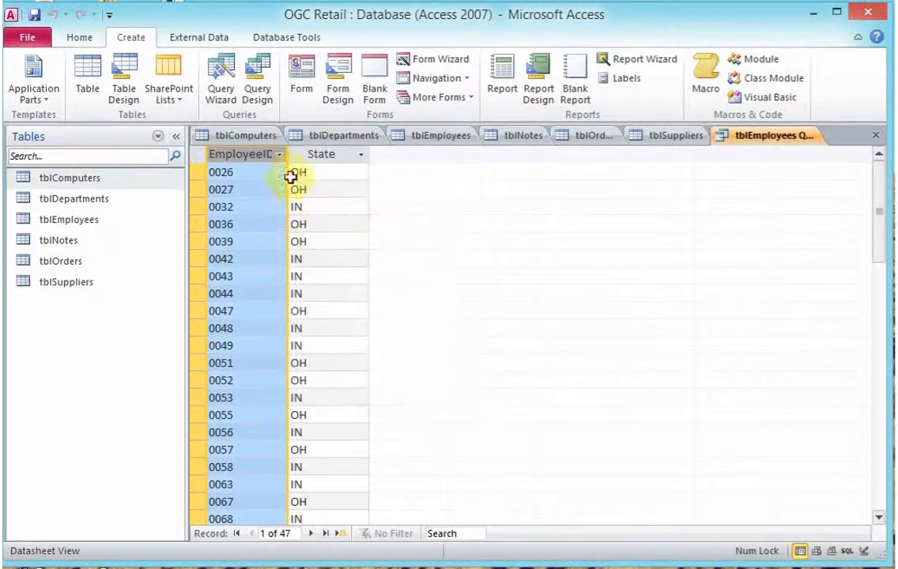
pyautogui.moveTo(290, 157); pyautogui.dragTo(309, 156)
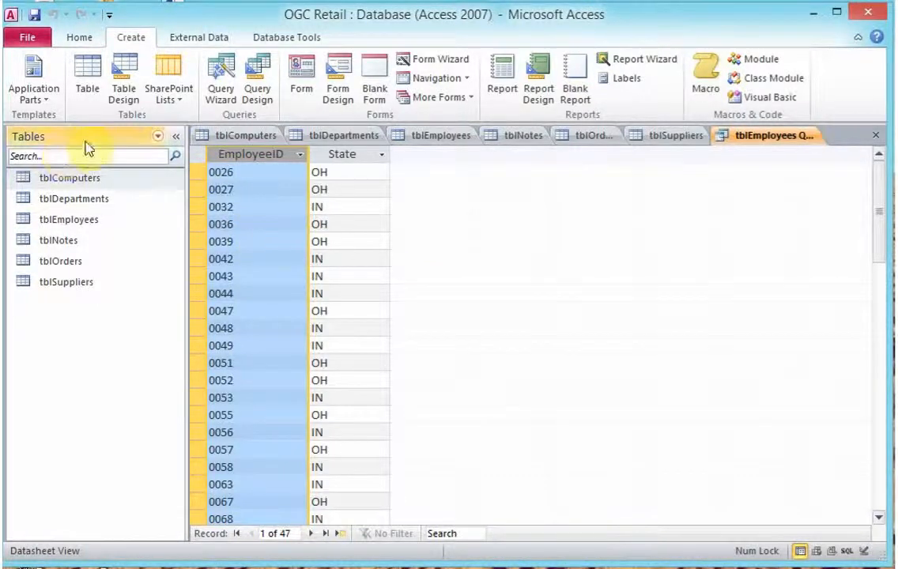
# - Filter the database object list to Queries and switch tblEmployees Query to Design View
pyautogui.click(157, 136)
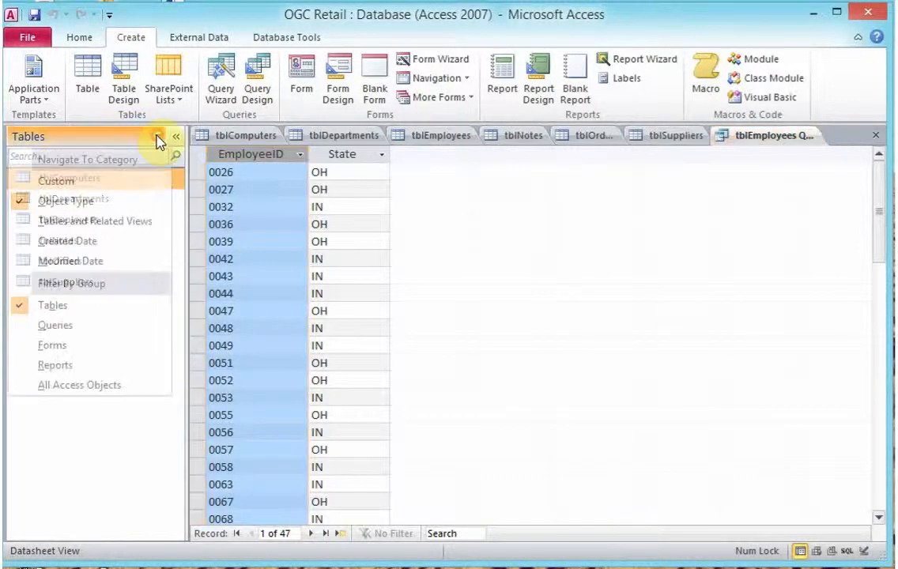
pyautogui.click(85, 335)
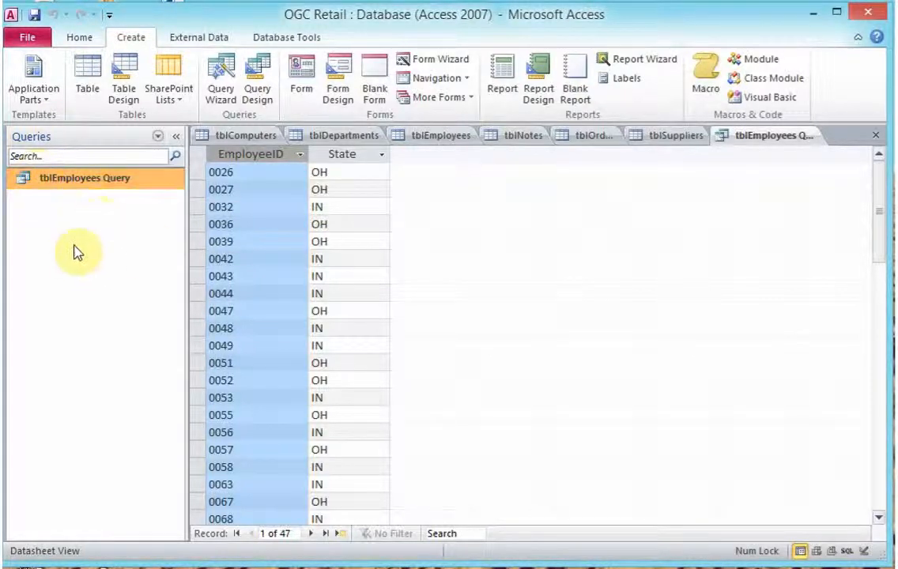
pyautogui.click(79, 37)
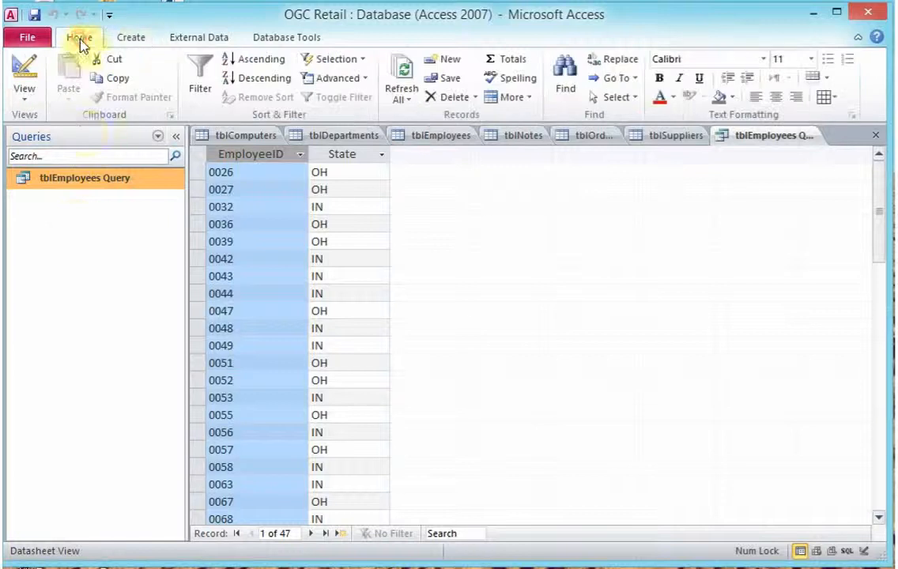
pyautogui.click(26, 103)
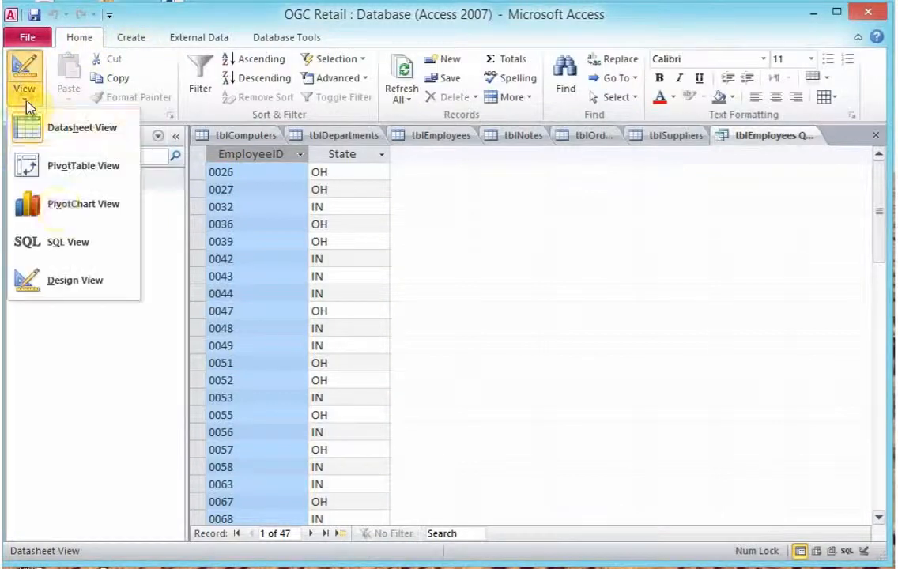
pyautogui.click(84, 292)
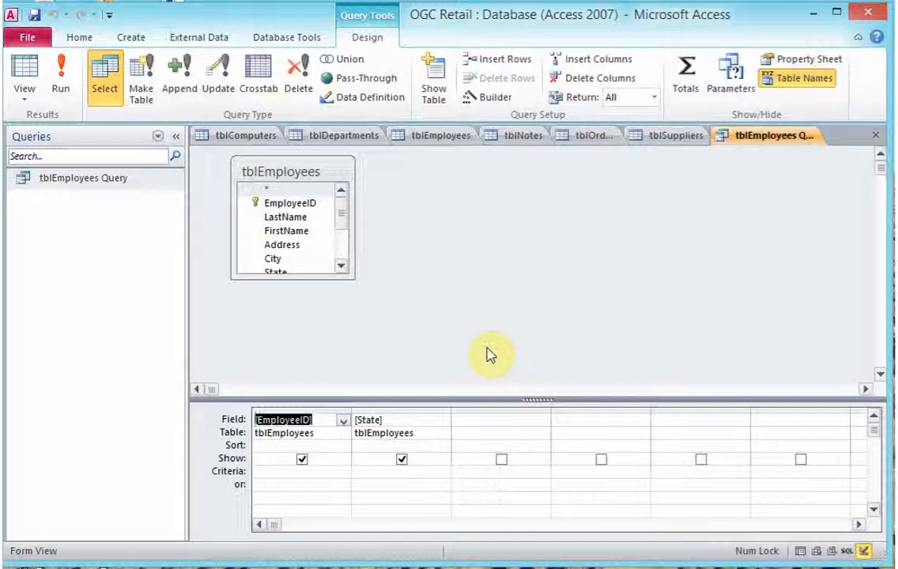
# - Add the tblDepartments table to the query design and close the Show Table dialog
pyautogui.click(437, 97)
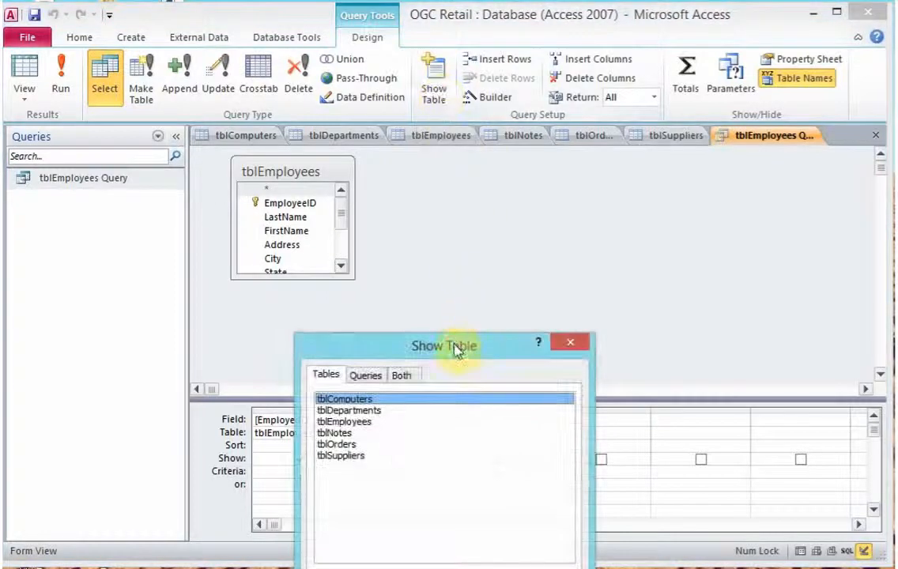
pyautogui.moveTo(457, 350); pyautogui.dragTo(761, 231)
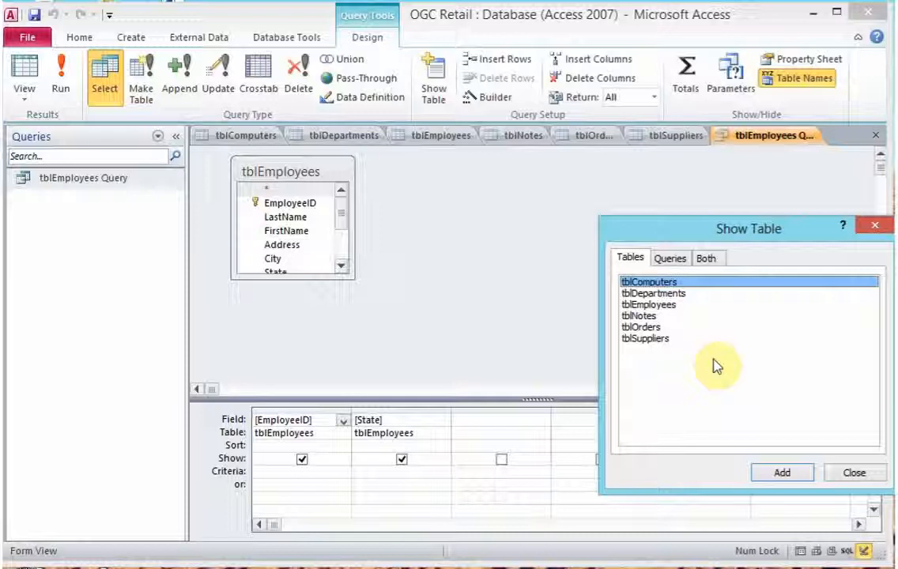
pyautogui.click(679, 294)
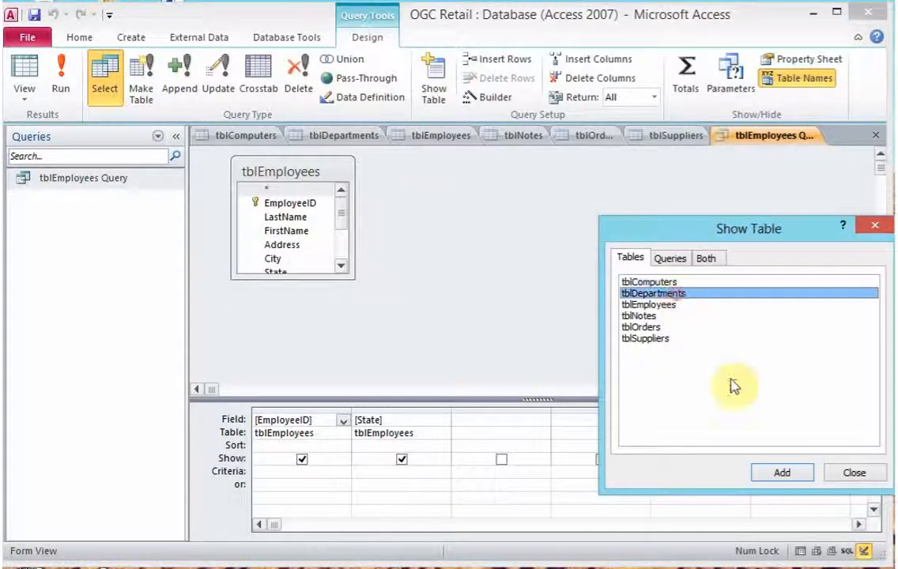
pyautogui.click(779, 473)
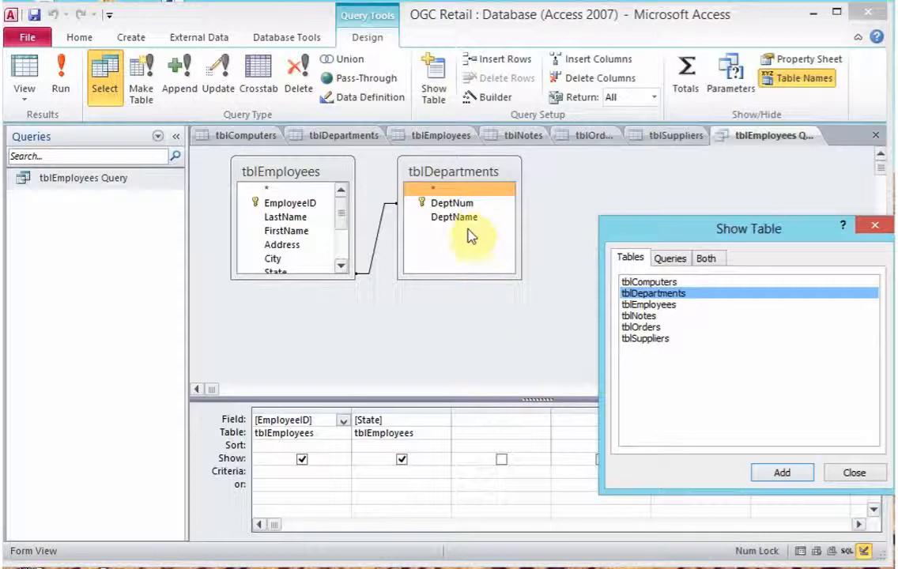
pyautogui.click(841, 474)
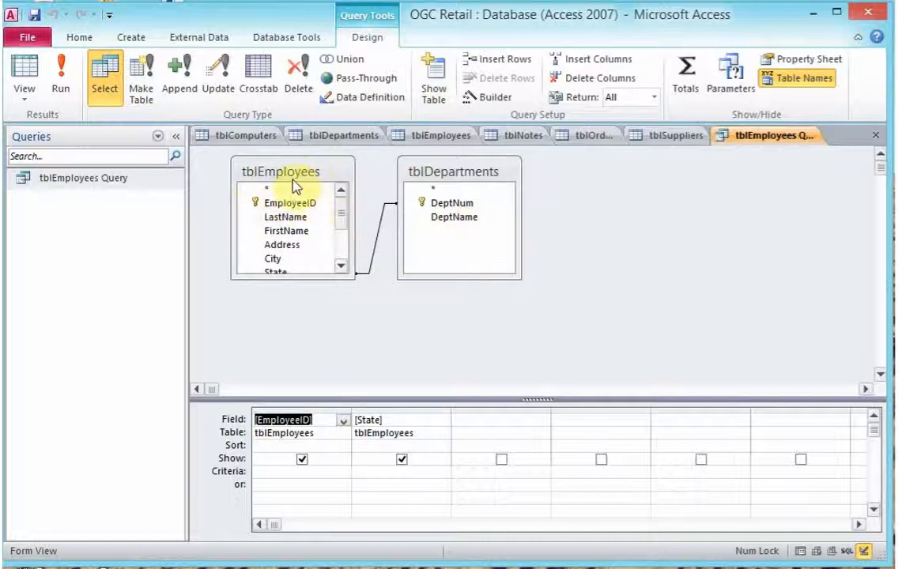
# - Add the DeptName field from tblDepartments to the design grid and run the query
pyautogui.doubleClick(457, 217)
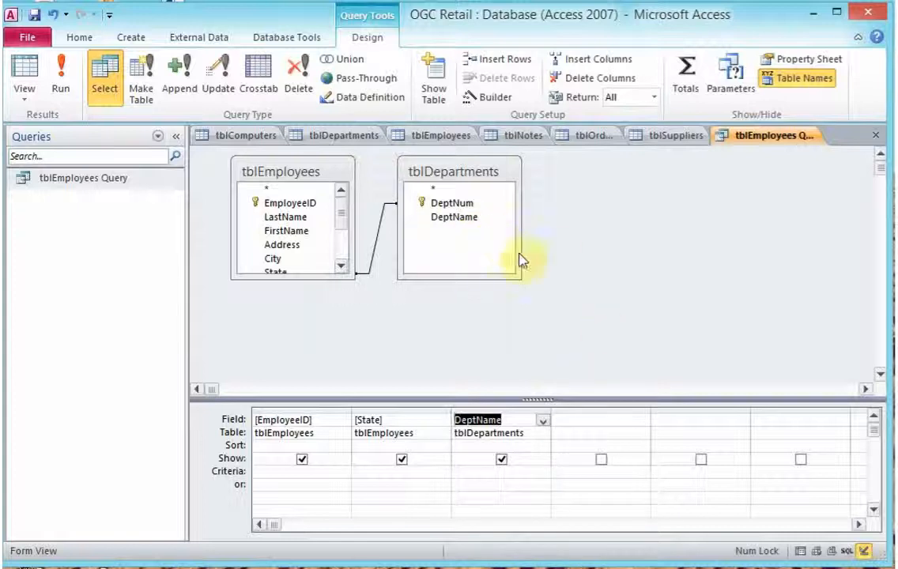
pyautogui.click(875, 511)
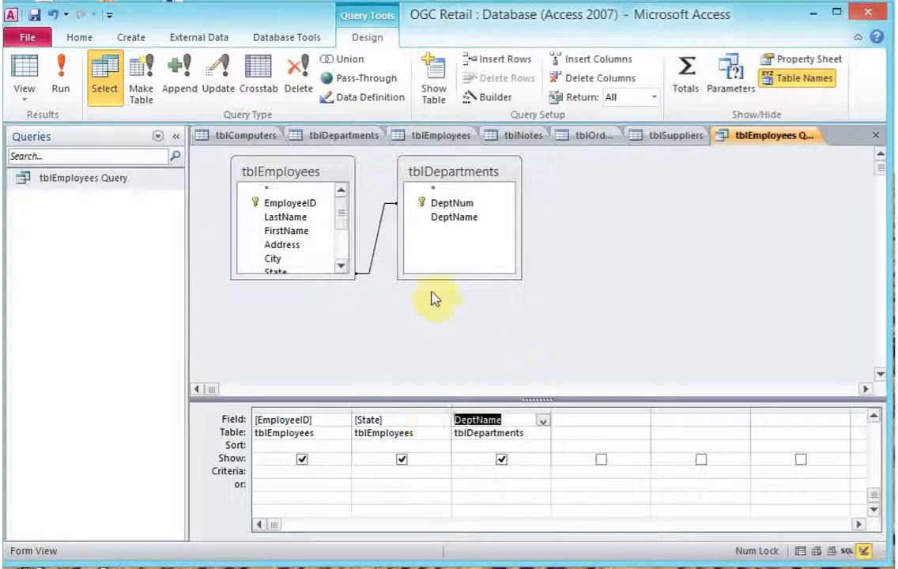
pyautogui.click(61, 80)
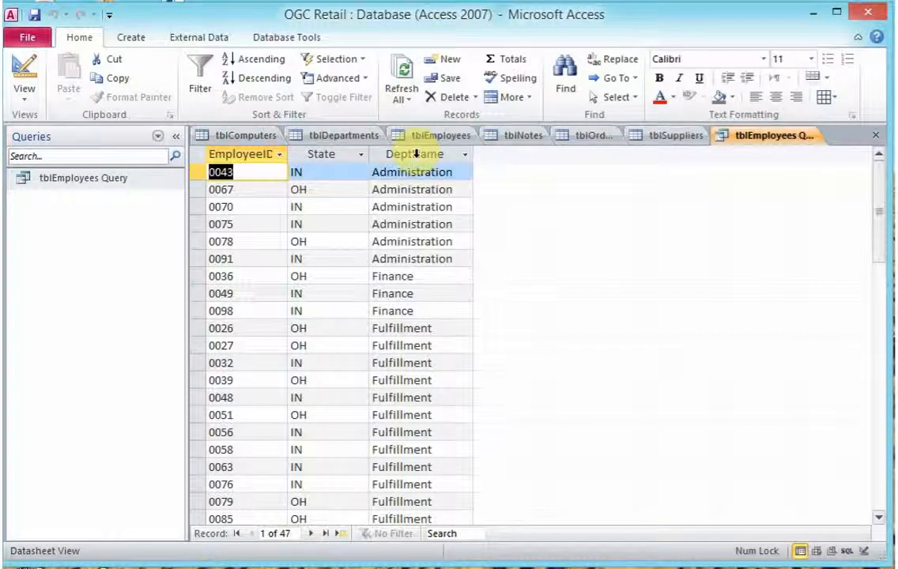